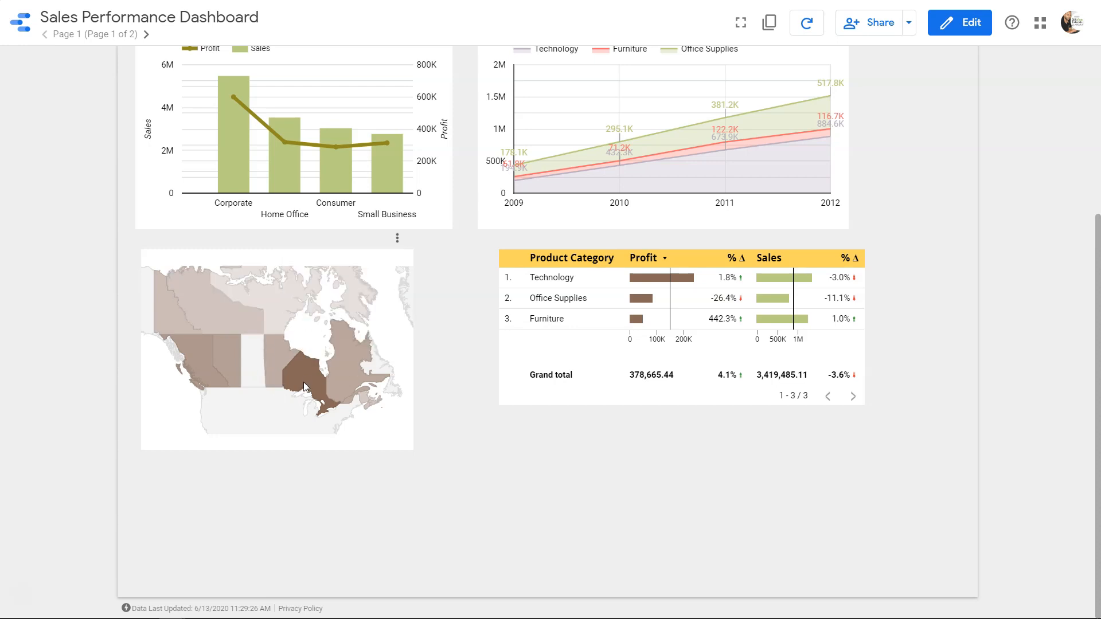
Inspect provincial sales on the Canada map, then filter the dashboard by Northwest Territories and review the charts
{"action": "mouse_move", "coordinate": [304, 375]}
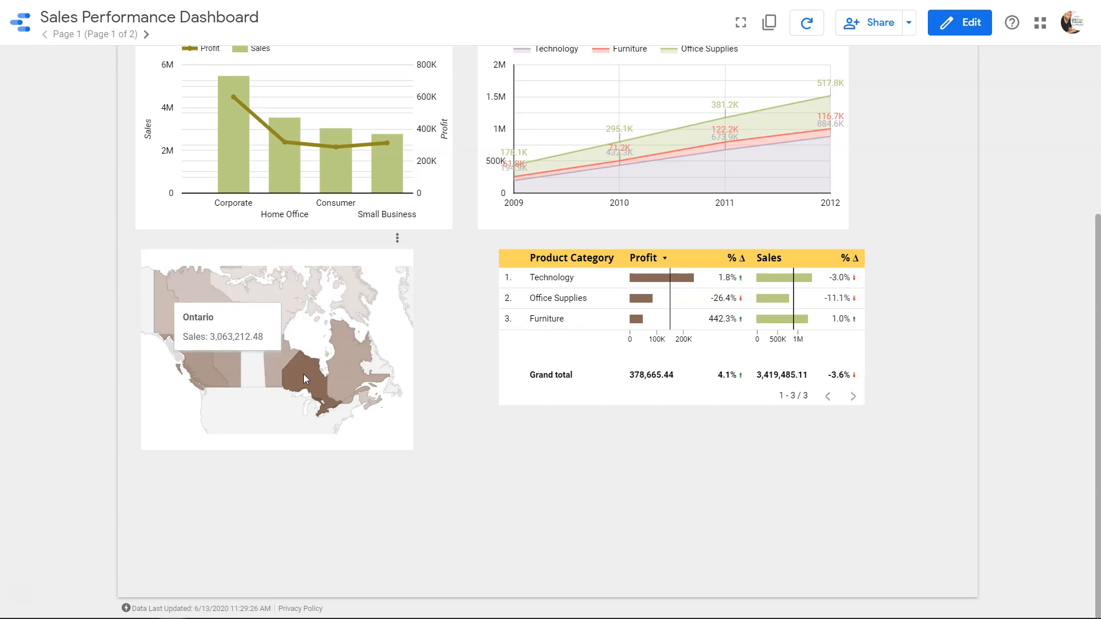
{"action": "mouse_move", "coordinate": [204, 374]}
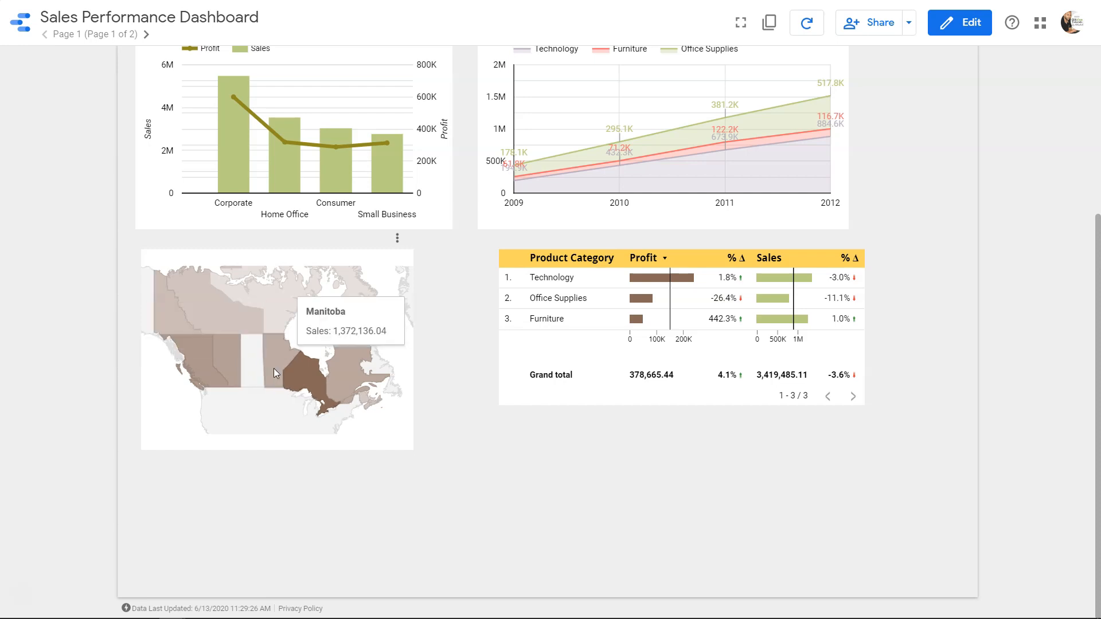
{"action": "left_click", "coordinate": [206, 302]}
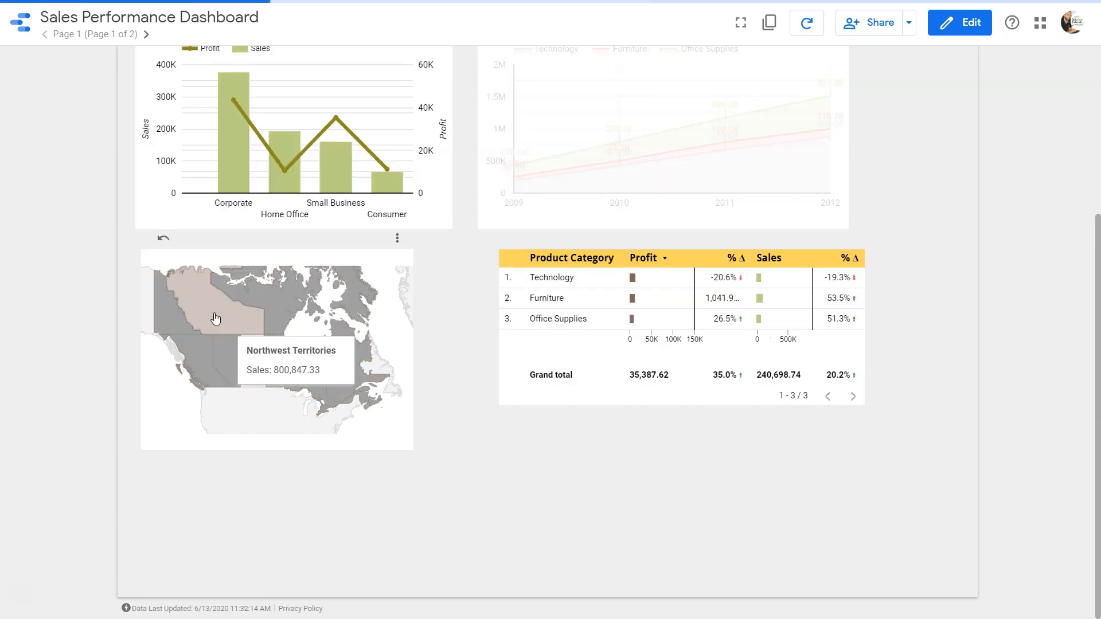
{"action": "scroll", "coordinate": [216, 319], "scroll_direction": "up", "scroll_amount": 5}
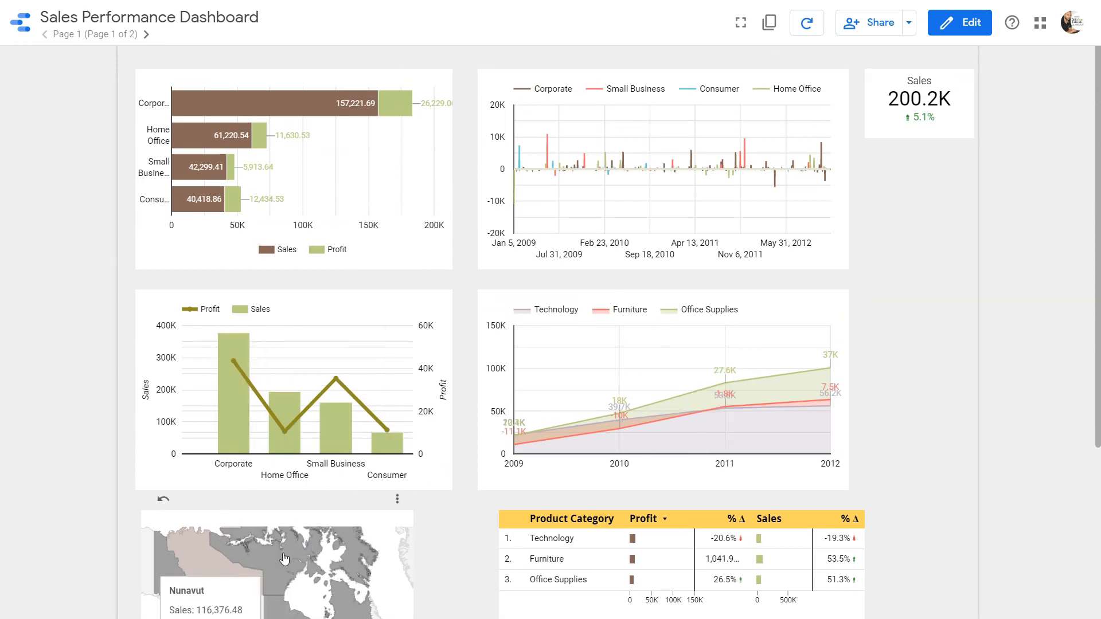
Filter the dashboard by the territory west of Northwest Territories on the map and review the updated charts
{"action": "left_click", "coordinate": [158, 570]}
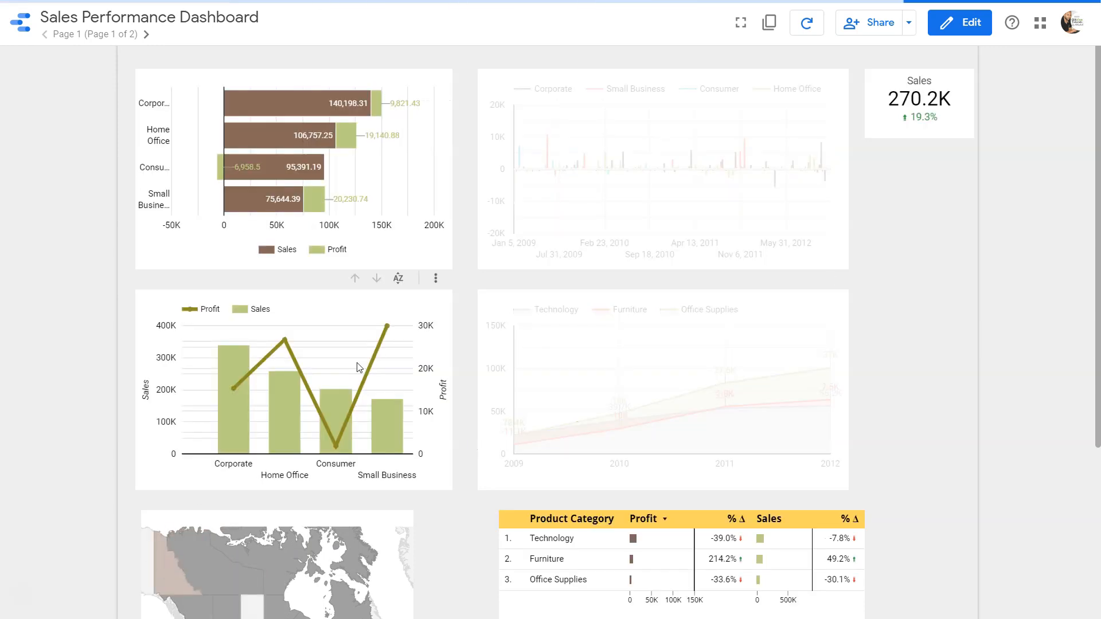
{"action": "scroll", "coordinate": [682, 526], "scroll_direction": "down", "scroll_amount": 3}
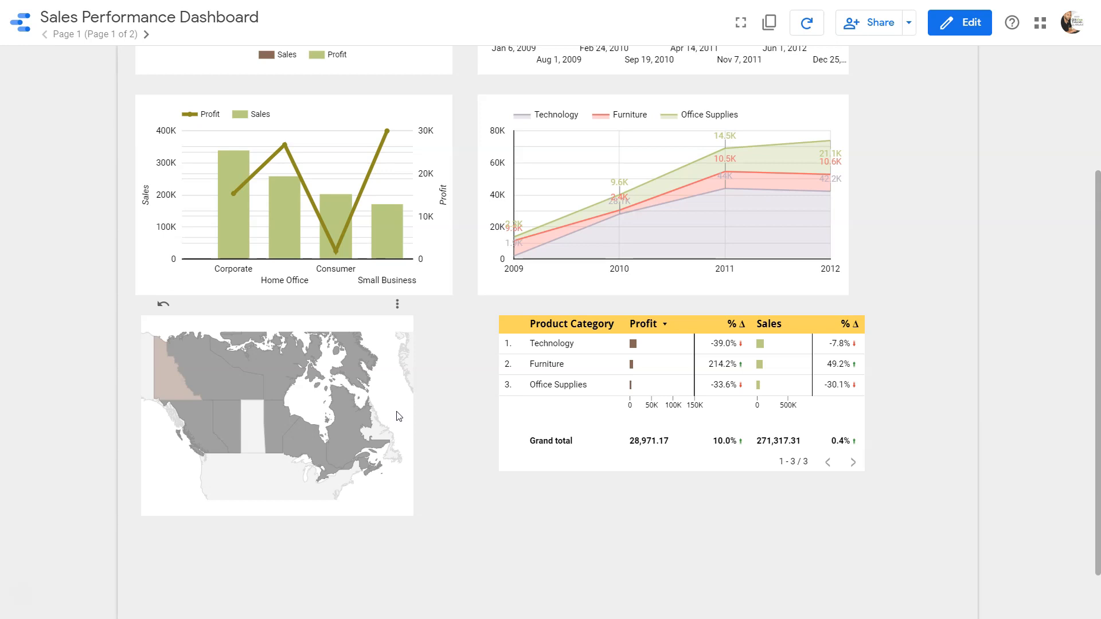
{"action": "mouse_move", "coordinate": [290, 372]}
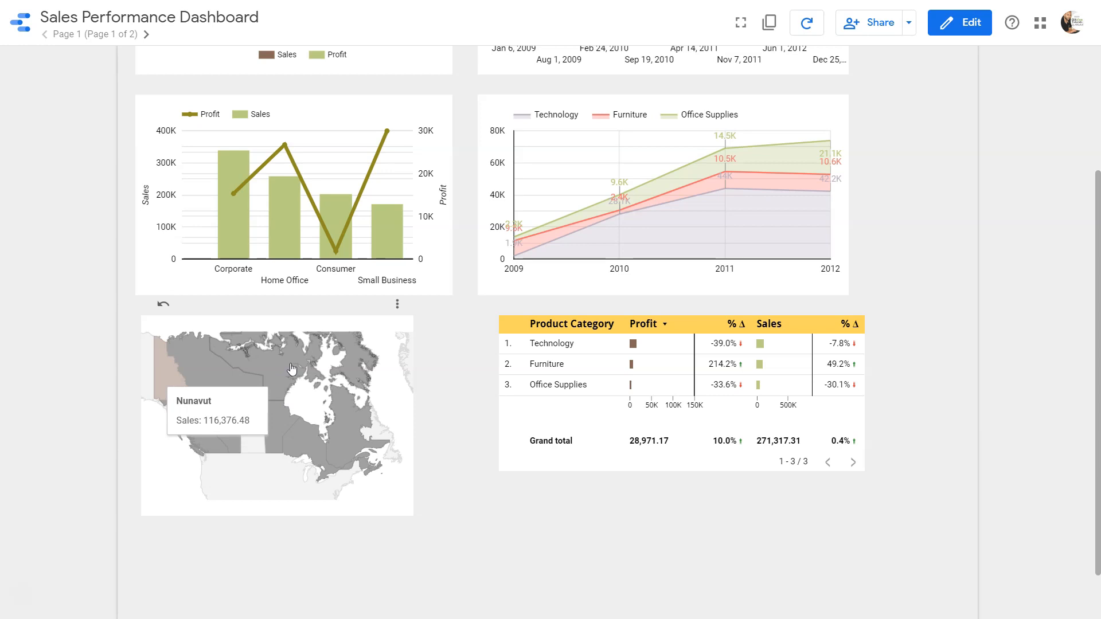
{"action": "scroll", "coordinate": [491, 327], "scroll_direction": "up", "scroll_amount": 3}
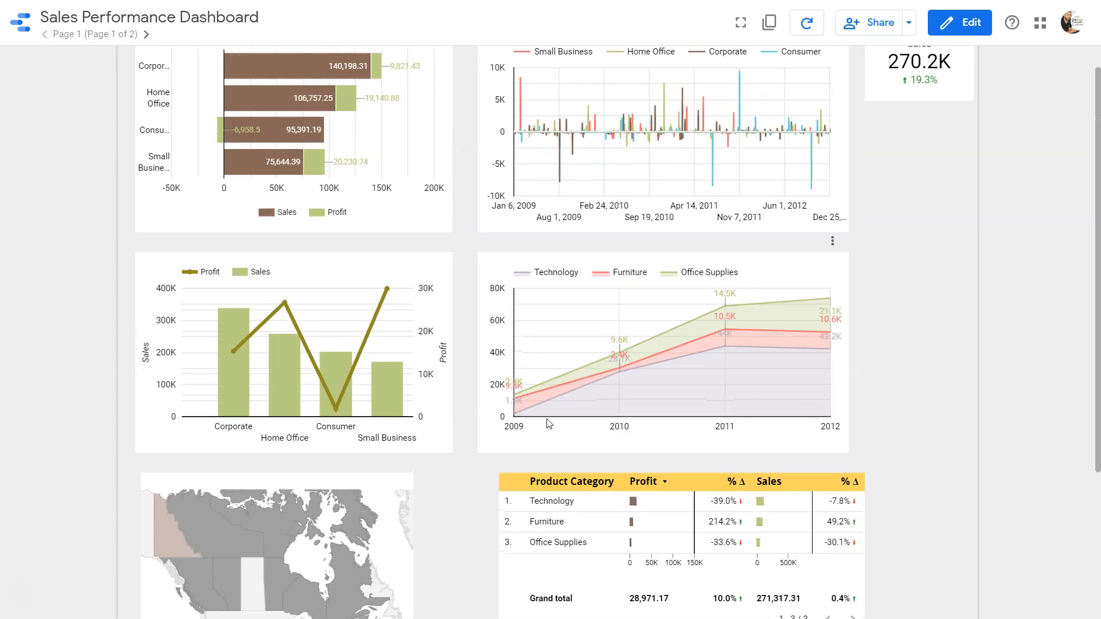
{"action": "scroll", "coordinate": [562, 380], "scroll_direction": "up", "scroll_amount": 1}
{"action": "mouse_move", "coordinate": [646, 359]}
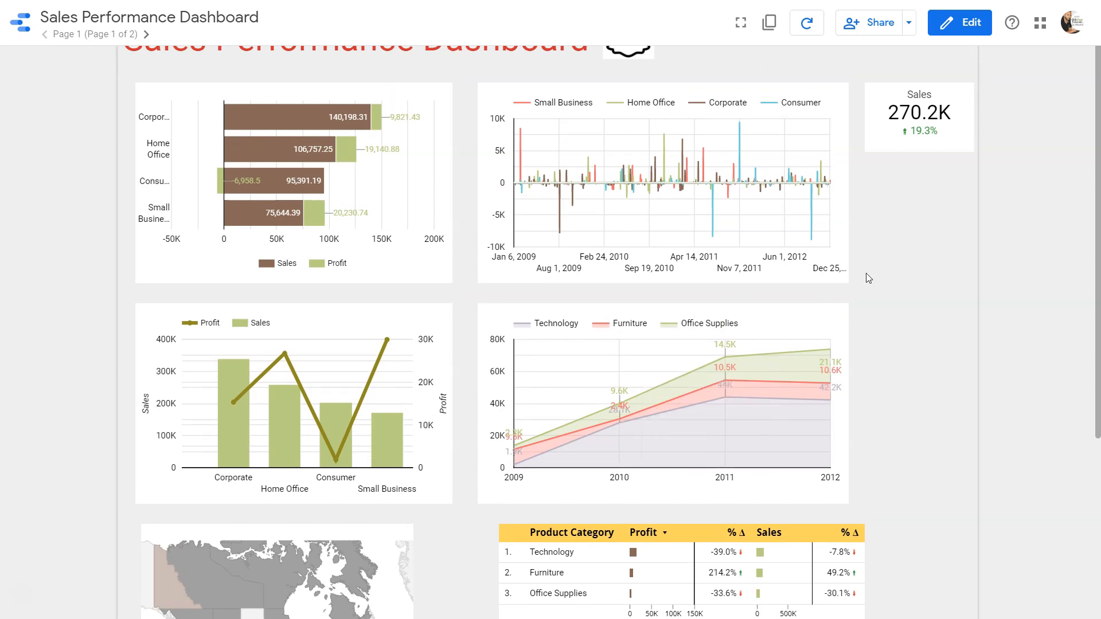
Open the report for editing and delete the existing Canada map beside the product category table
{"action": "left_click", "coordinate": [970, 33]}
{"action": "scroll", "coordinate": [403, 408], "scroll_direction": "down", "scroll_amount": 5}
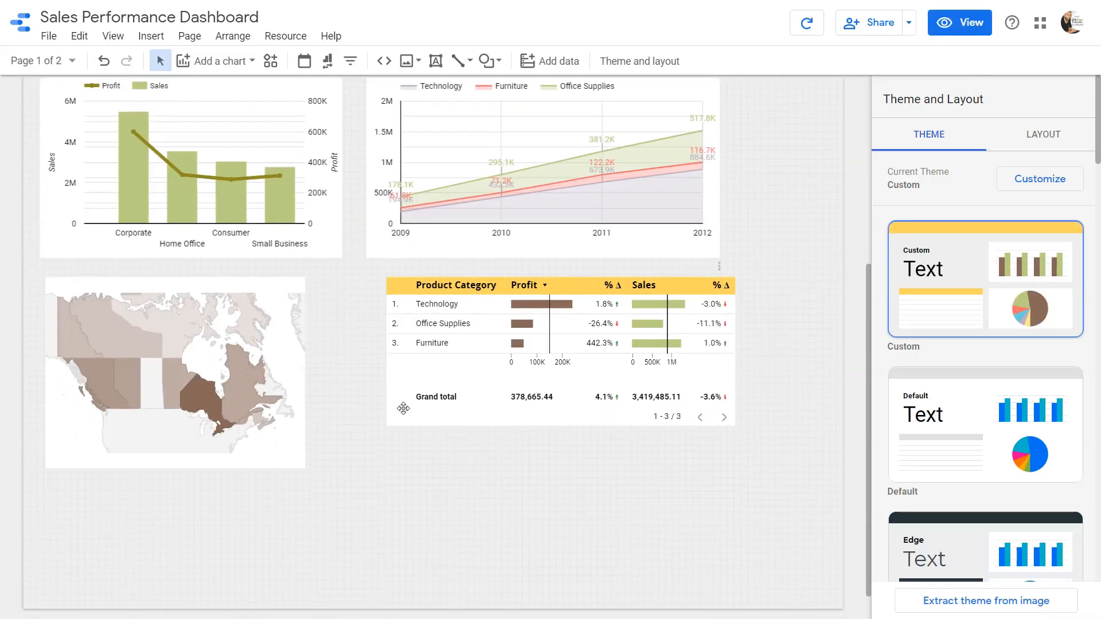
{"action": "left_click", "coordinate": [265, 332]}
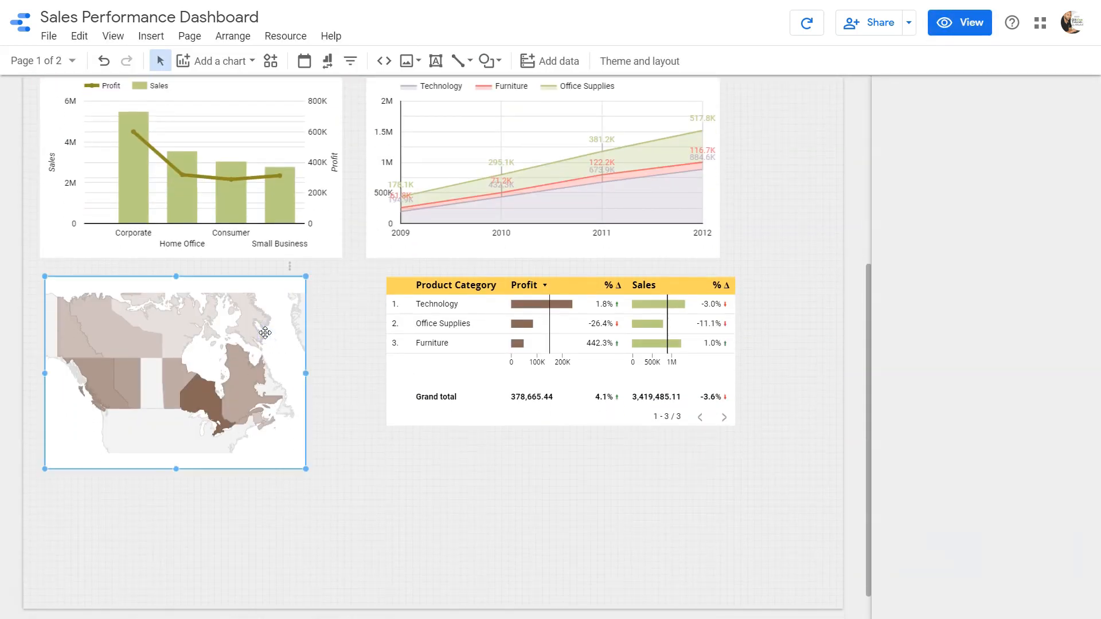
{"action": "key", "text": "Delete"}
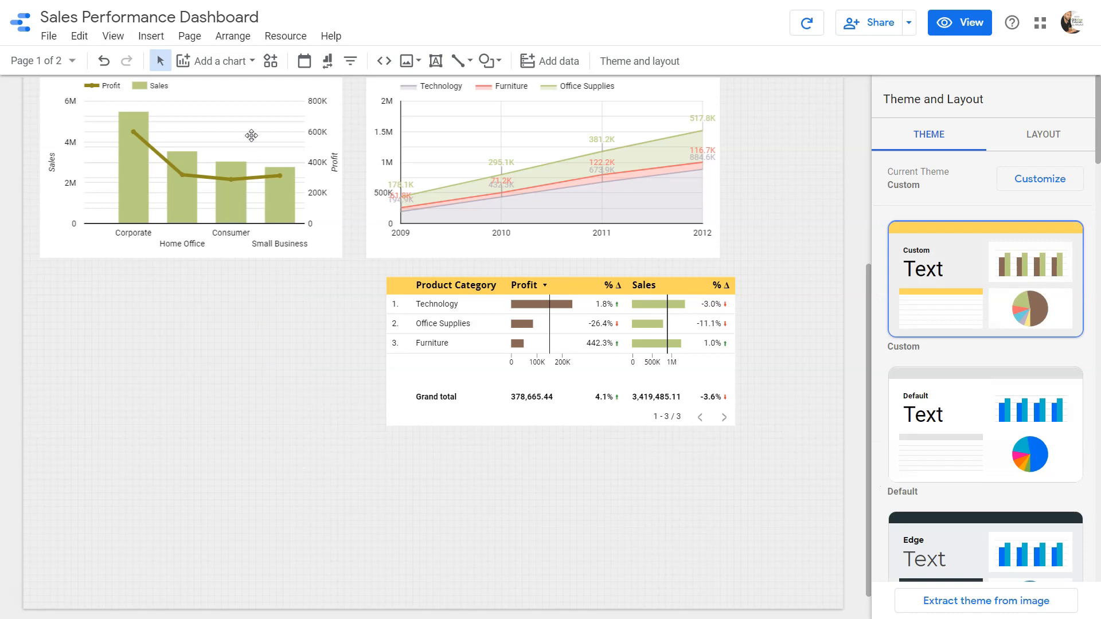
Add a geo map below the profit and sales combo chart, beside the product category table
{"action": "left_click", "coordinate": [252, 63]}
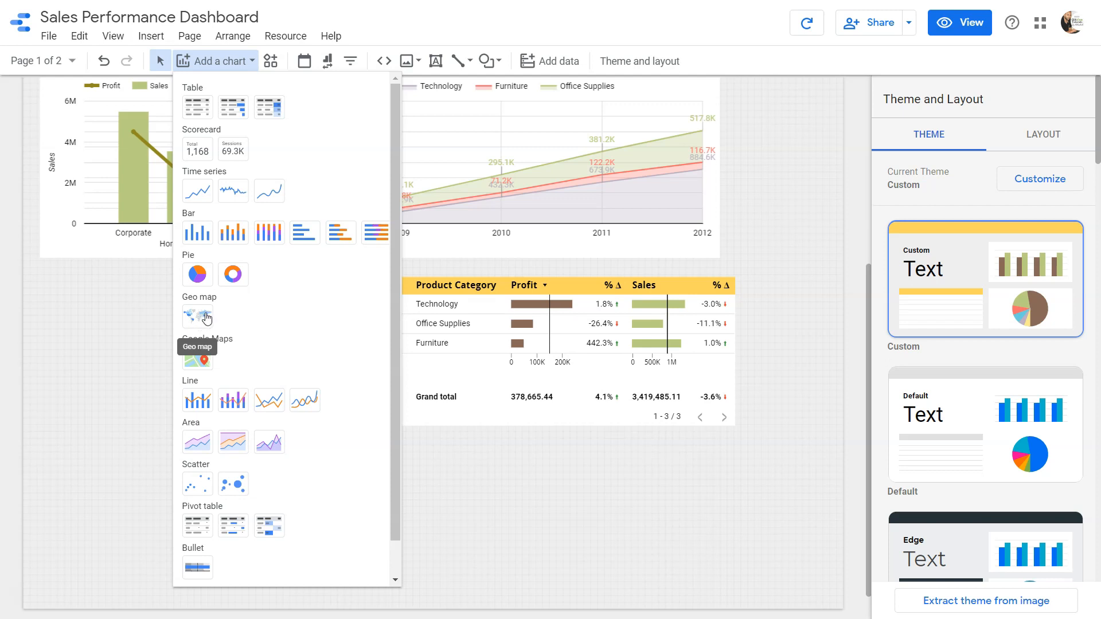
{"action": "left_click", "coordinate": [199, 321]}
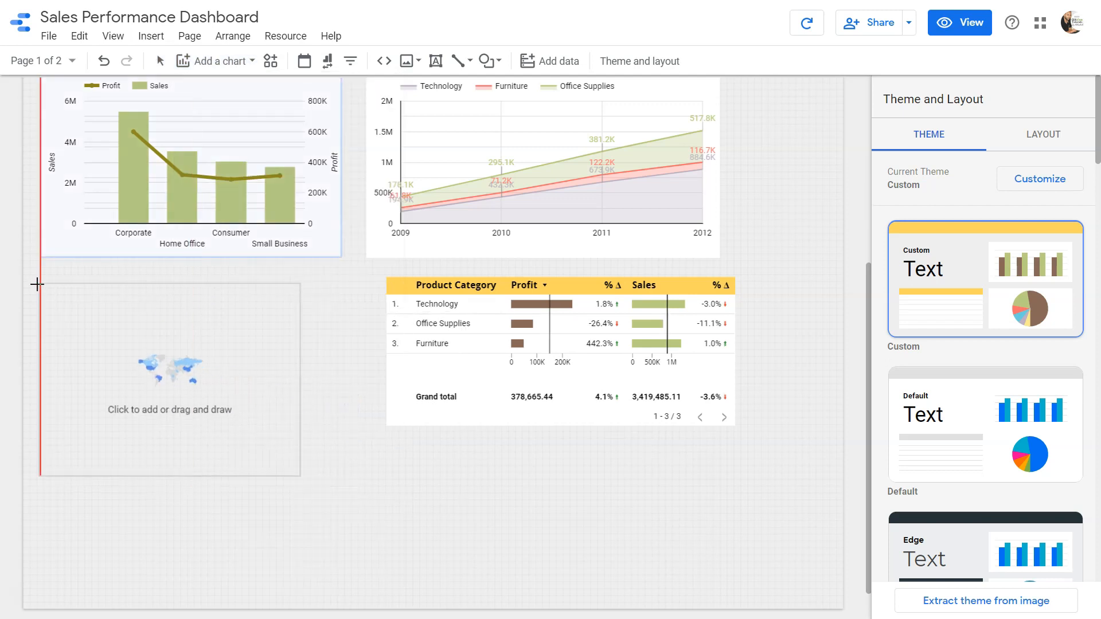
{"action": "left_click", "coordinate": [37, 284]}
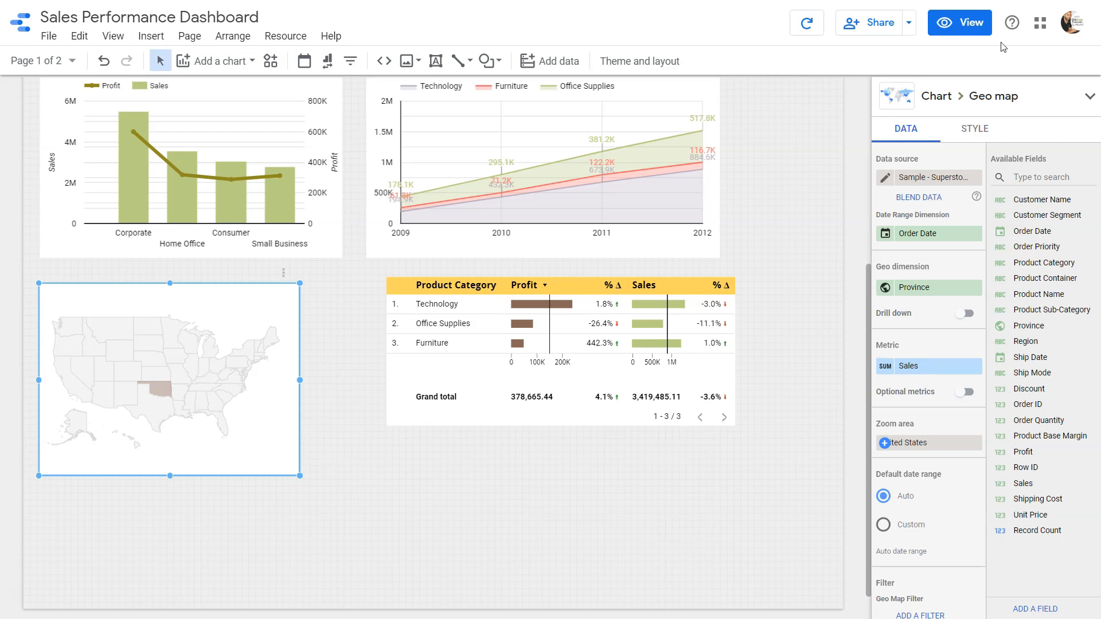
Preview the new geo map in the viewing mode and return to editing the report
{"action": "left_click", "coordinate": [952, 27]}
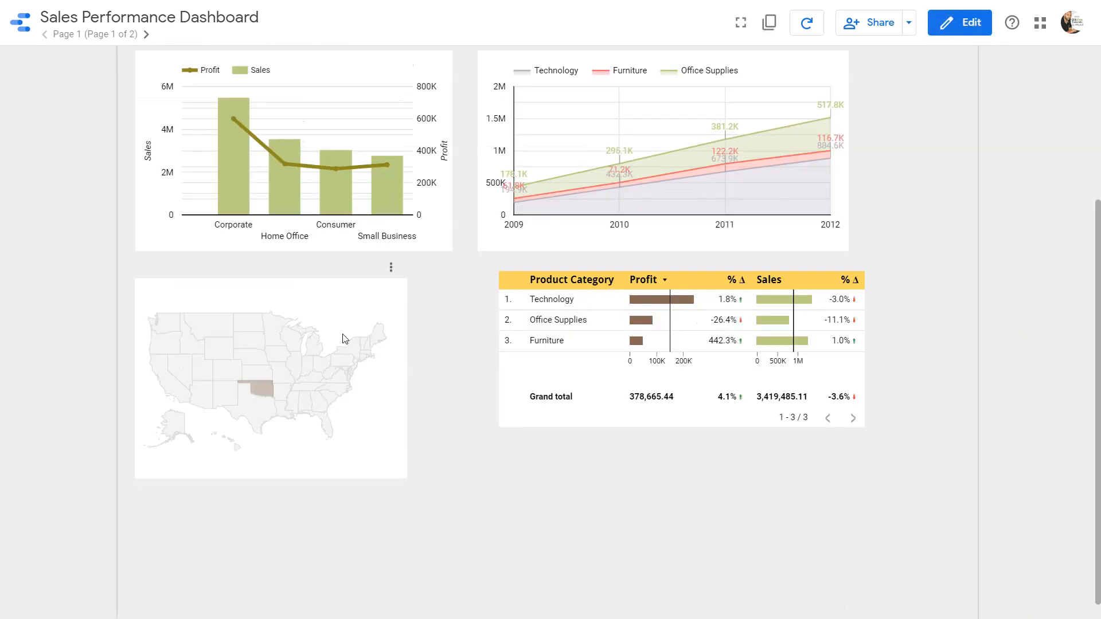
{"action": "mouse_move", "coordinate": [277, 390]}
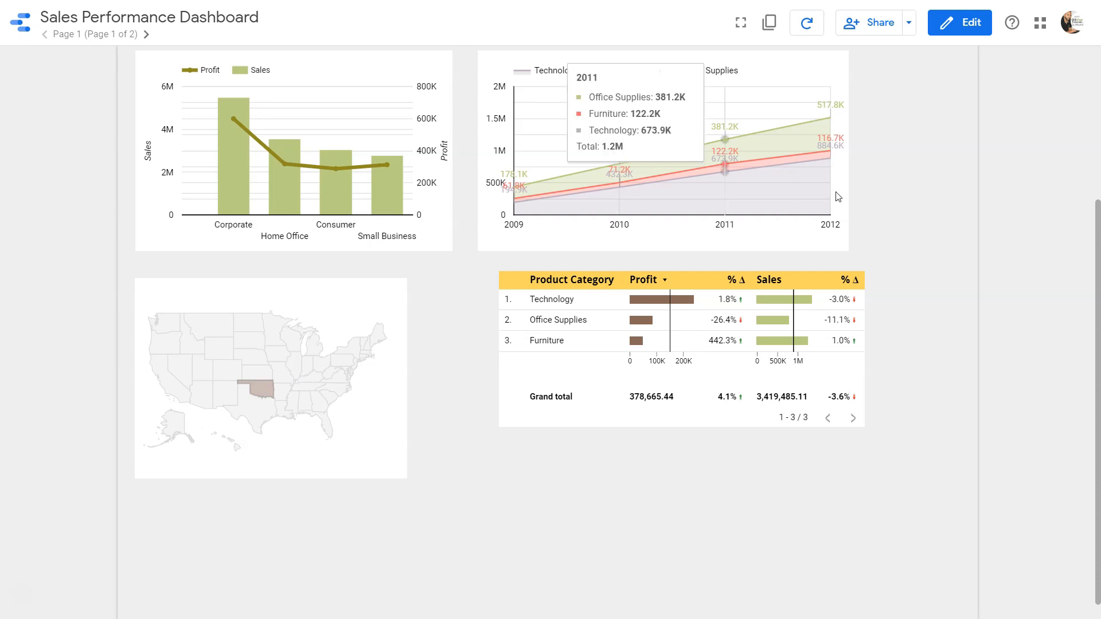
{"action": "left_click", "coordinate": [962, 29]}
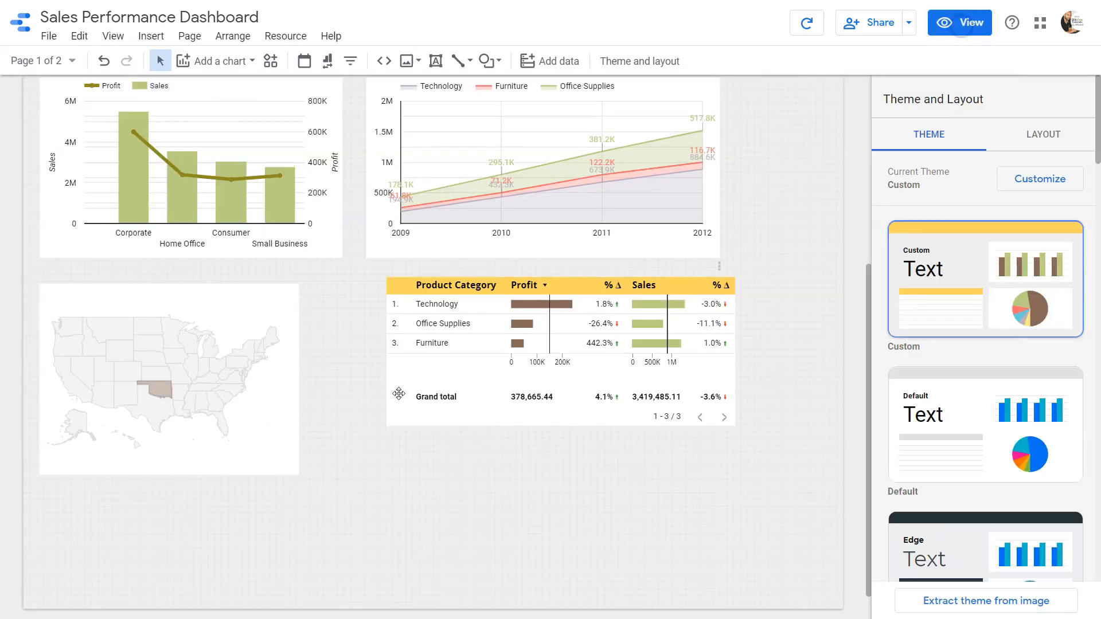
Set the geo map's zoom area to Canada and preview the report
{"action": "left_click", "coordinate": [257, 308]}
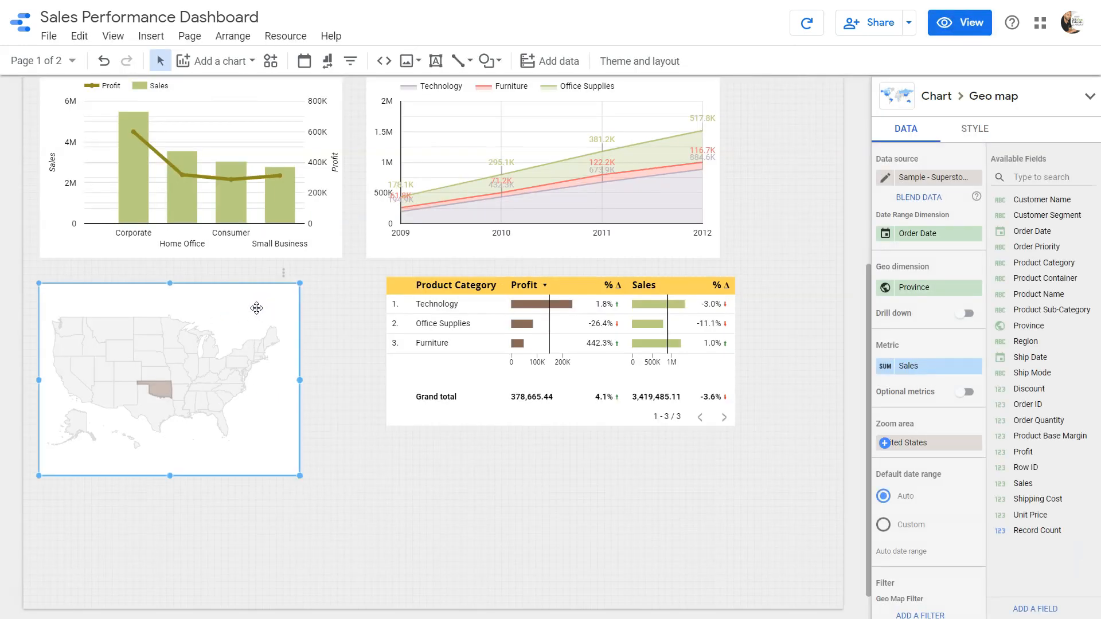
{"action": "scroll", "coordinate": [898, 456], "scroll_direction": "down", "scroll_amount": 3}
{"action": "scroll", "coordinate": [898, 462], "scroll_direction": "up", "scroll_amount": 2}
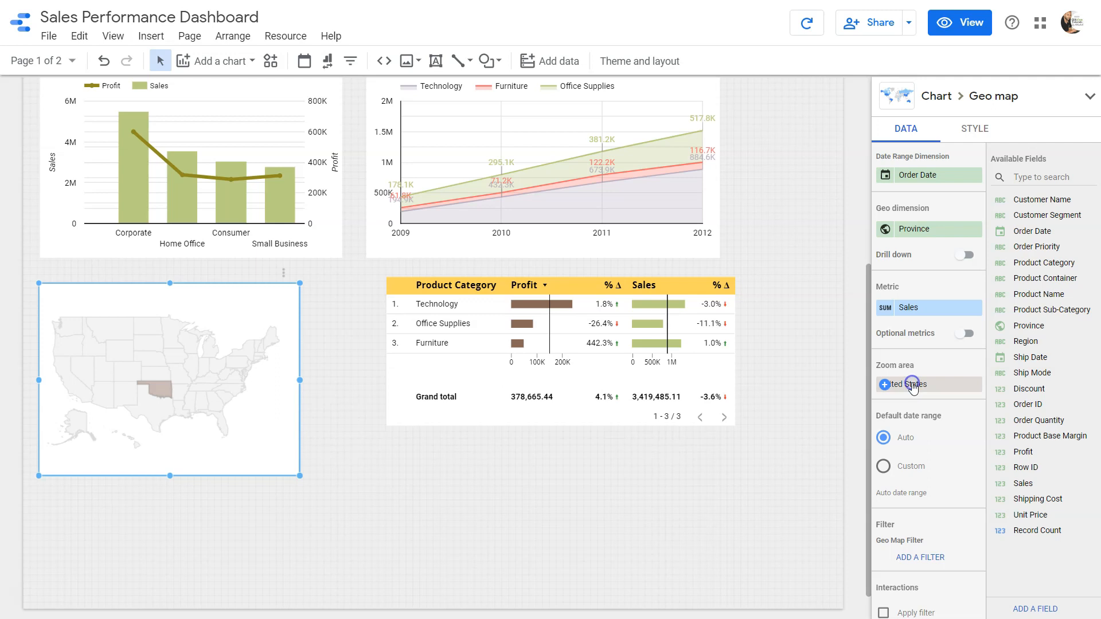
{"action": "left_click", "coordinate": [912, 384]}
{"action": "type", "text": "cana"}
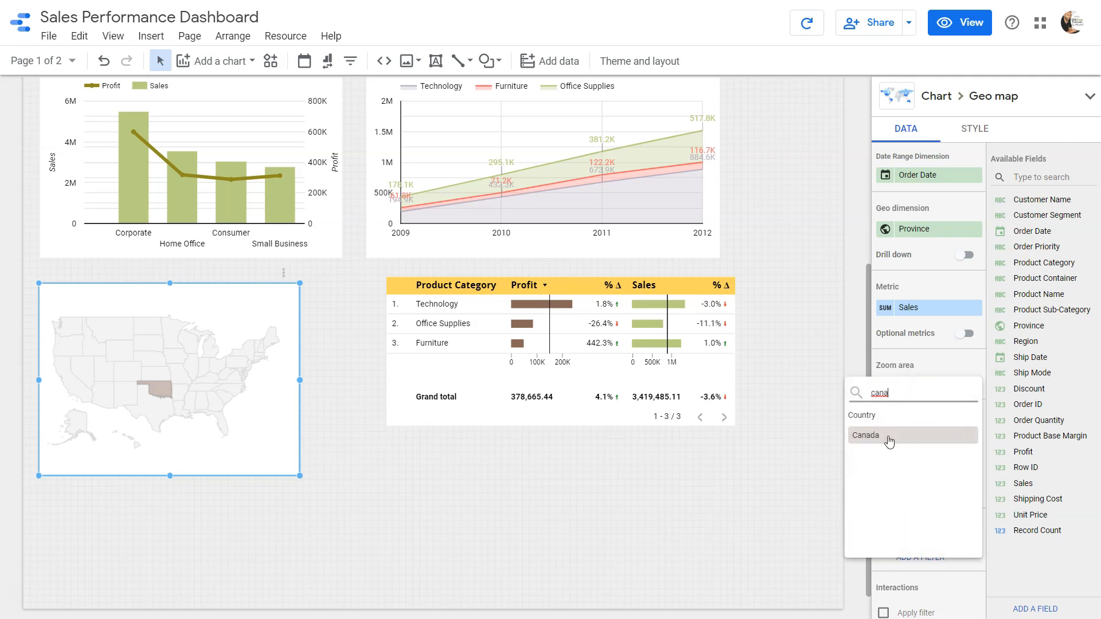
{"action": "left_click", "coordinate": [887, 437]}
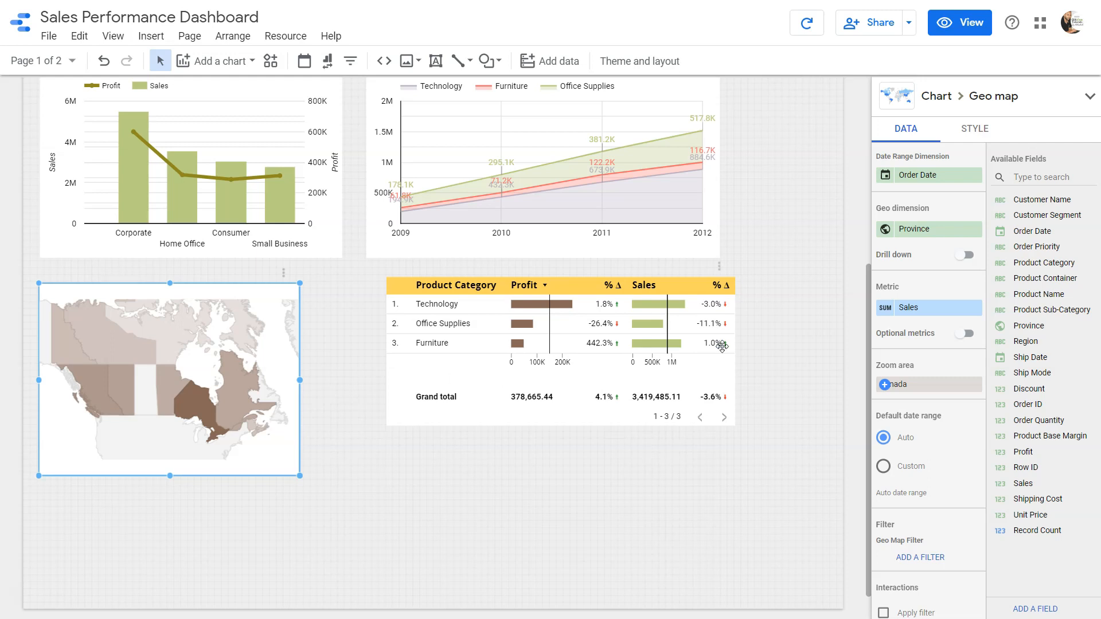
{"action": "left_click", "coordinate": [970, 22]}
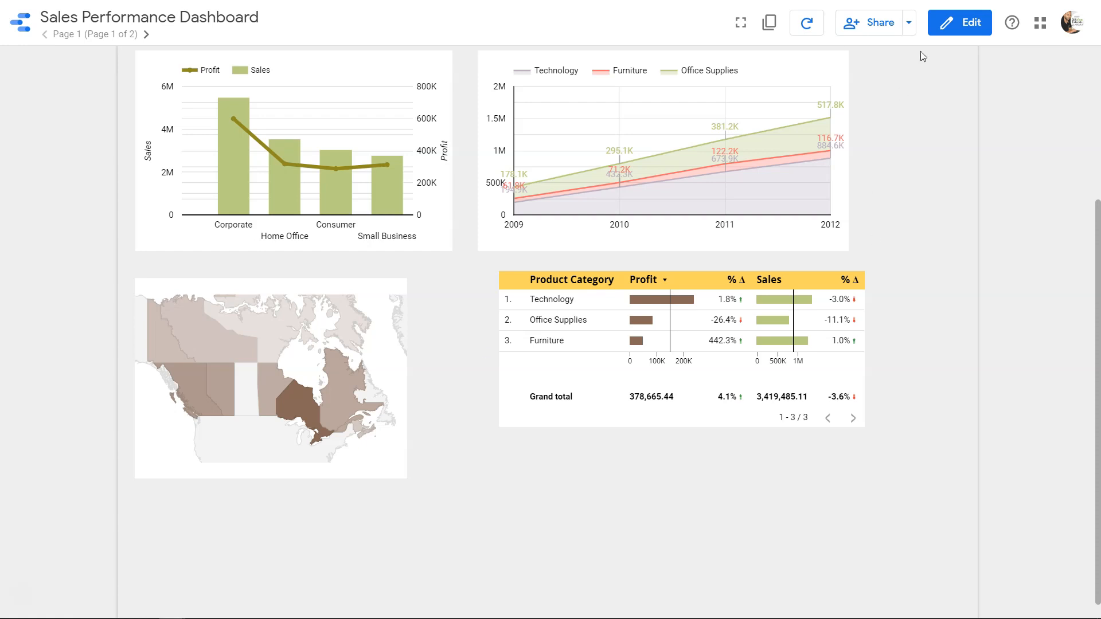
Return to editing the report and enable the Apply filter interaction for the Canada map
{"action": "left_click", "coordinate": [946, 24]}
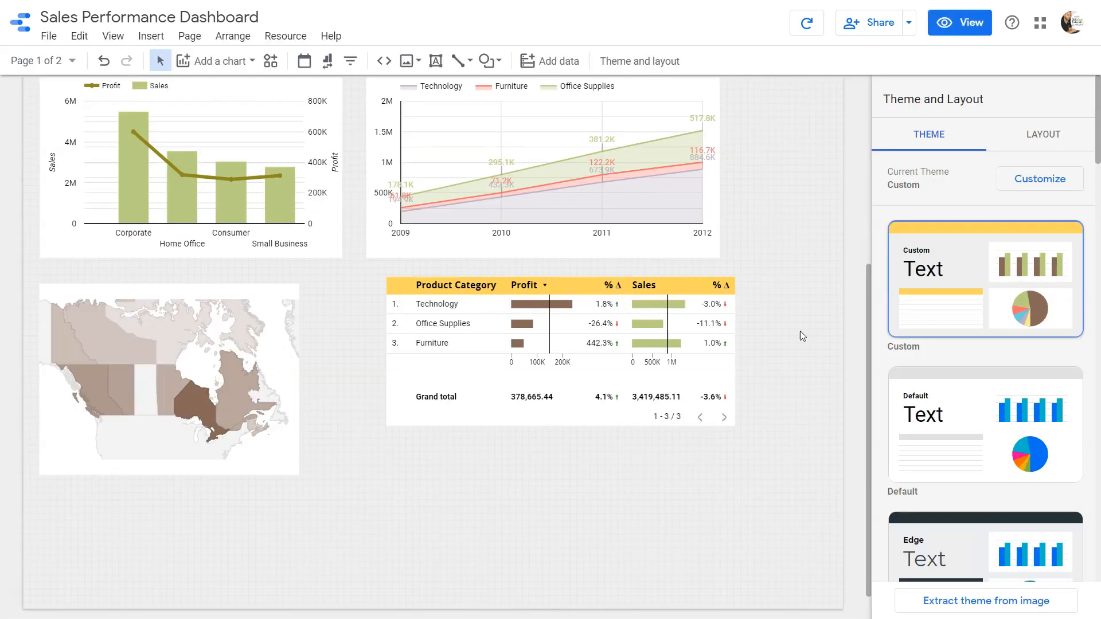
{"action": "left_click", "coordinate": [289, 379]}
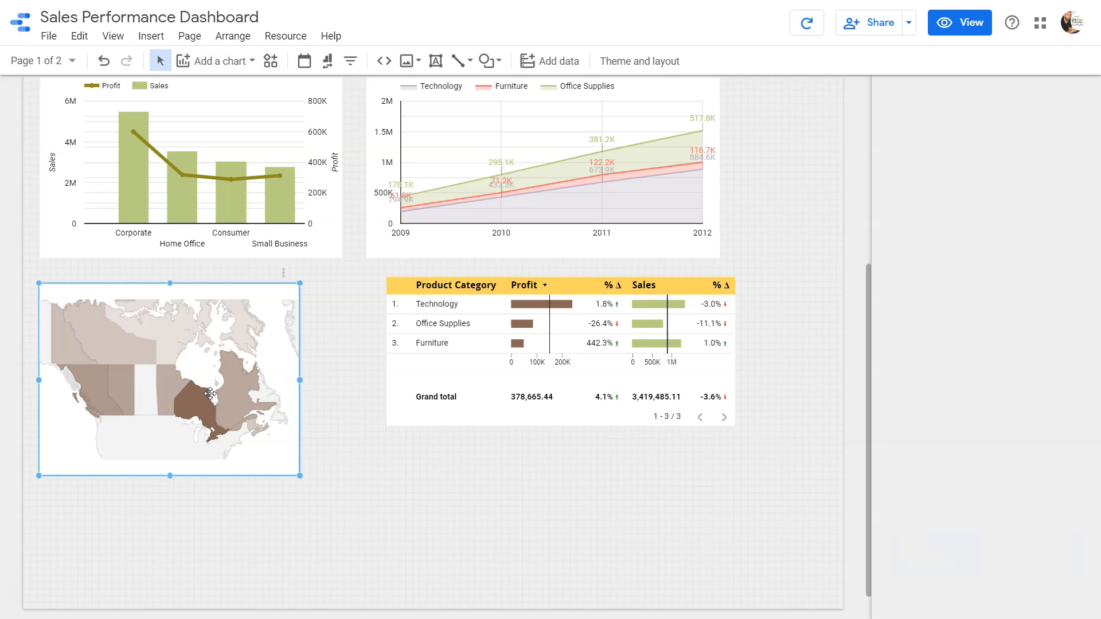
{"action": "scroll", "coordinate": [935, 486], "scroll_direction": "down", "scroll_amount": 4}
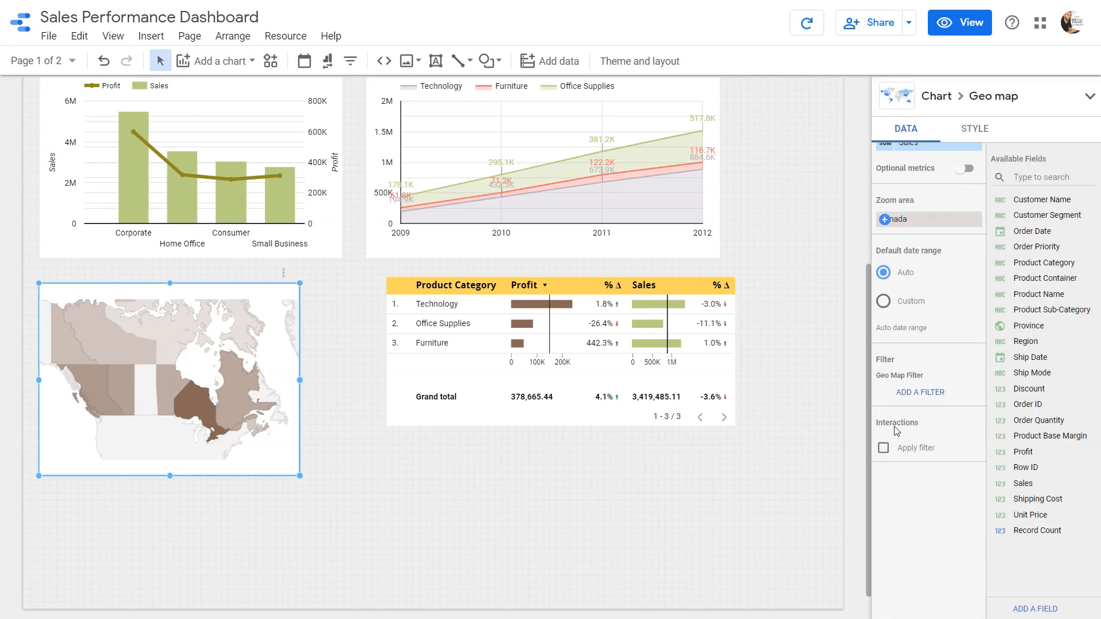
{"action": "left_click", "coordinate": [883, 448]}
View the report, filter the dashboard by Ontario on the new map, and review the other charts
{"action": "left_click", "coordinate": [961, 23]}
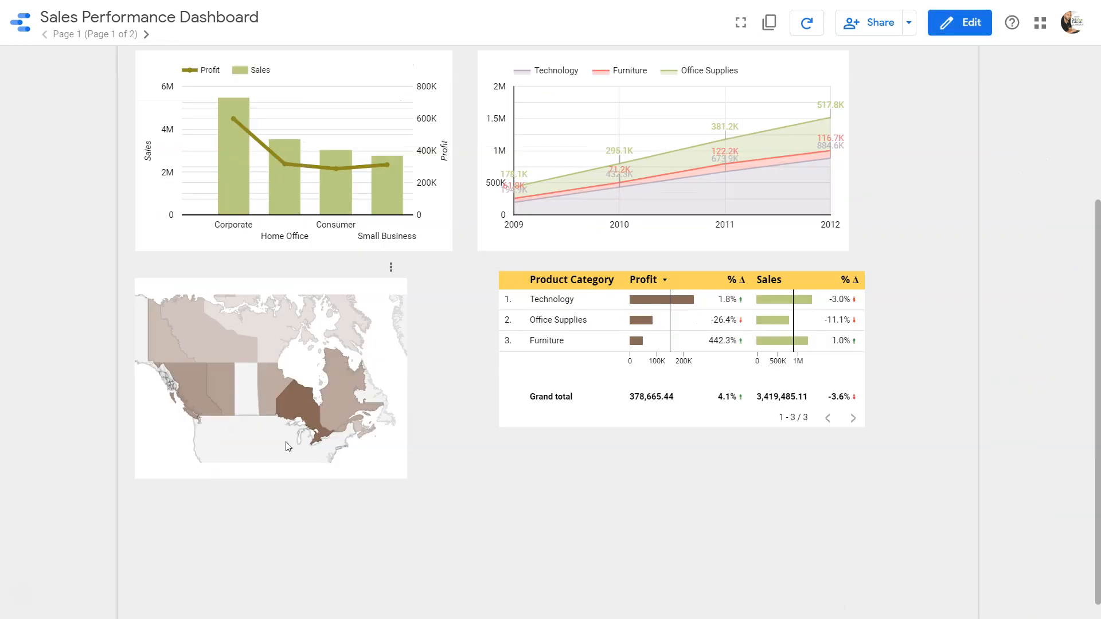
{"action": "left_click", "coordinate": [293, 399]}
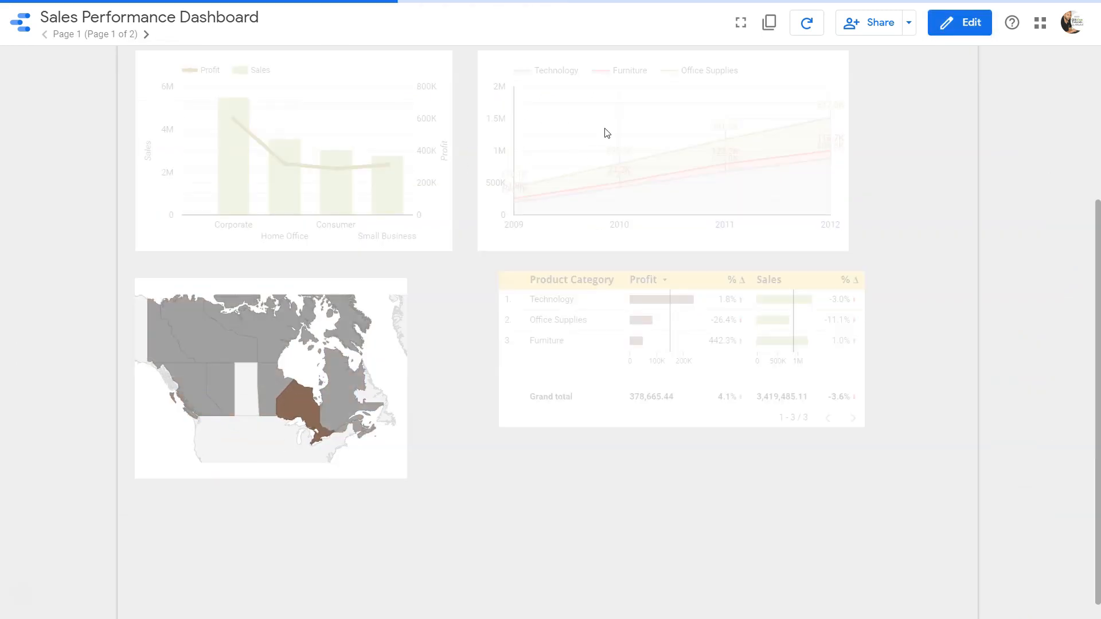
{"action": "scroll", "coordinate": [602, 262], "scroll_direction": "up", "scroll_amount": 5}
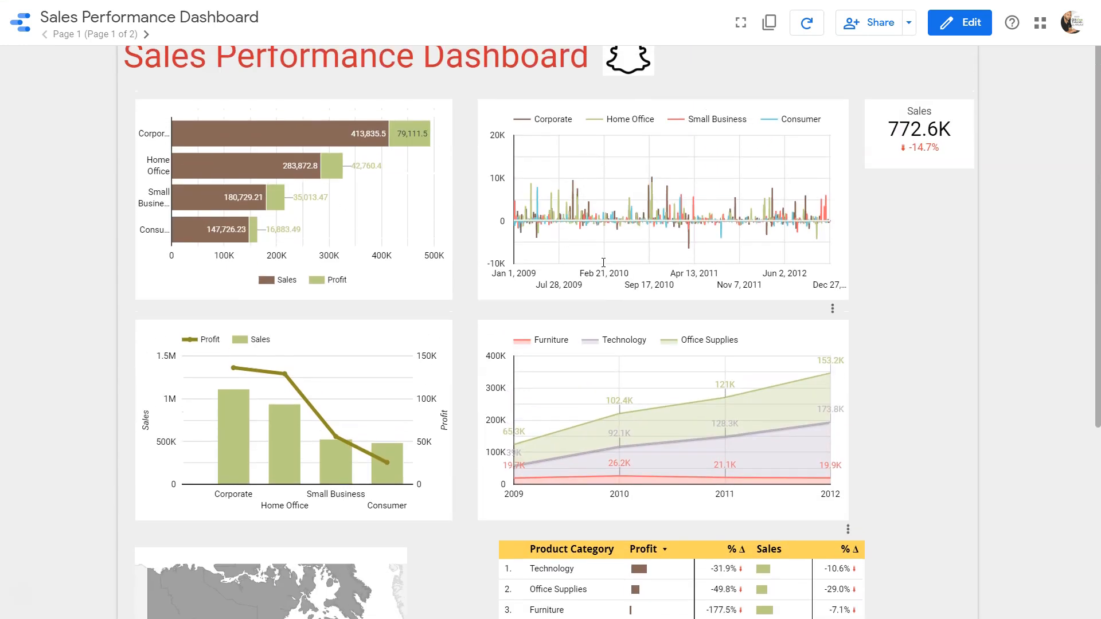
{"action": "scroll", "coordinate": [546, 370], "scroll_direction": "down", "scroll_amount": 5}
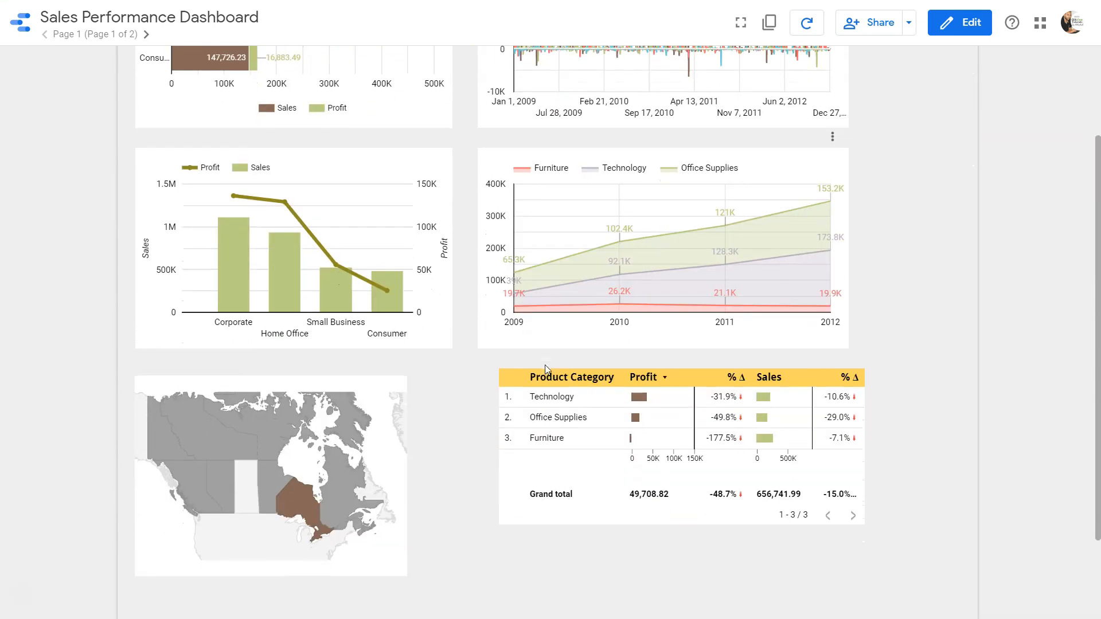
{"action": "mouse_move", "coordinate": [347, 397]}
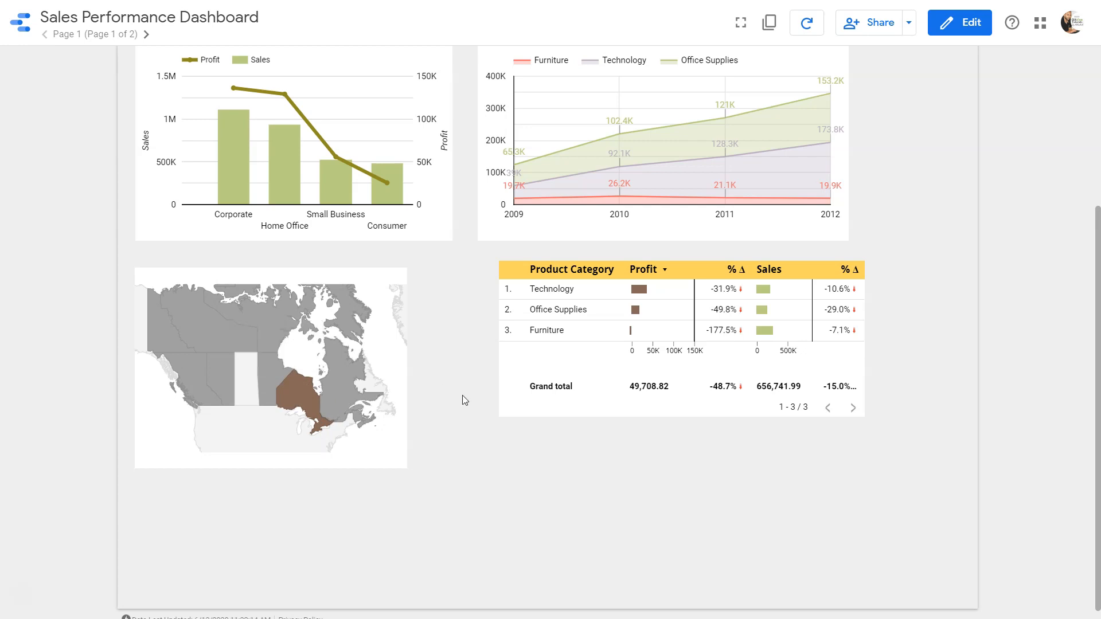
{"action": "scroll", "coordinate": [463, 396], "scroll_direction": "up", "scroll_amount": 2}
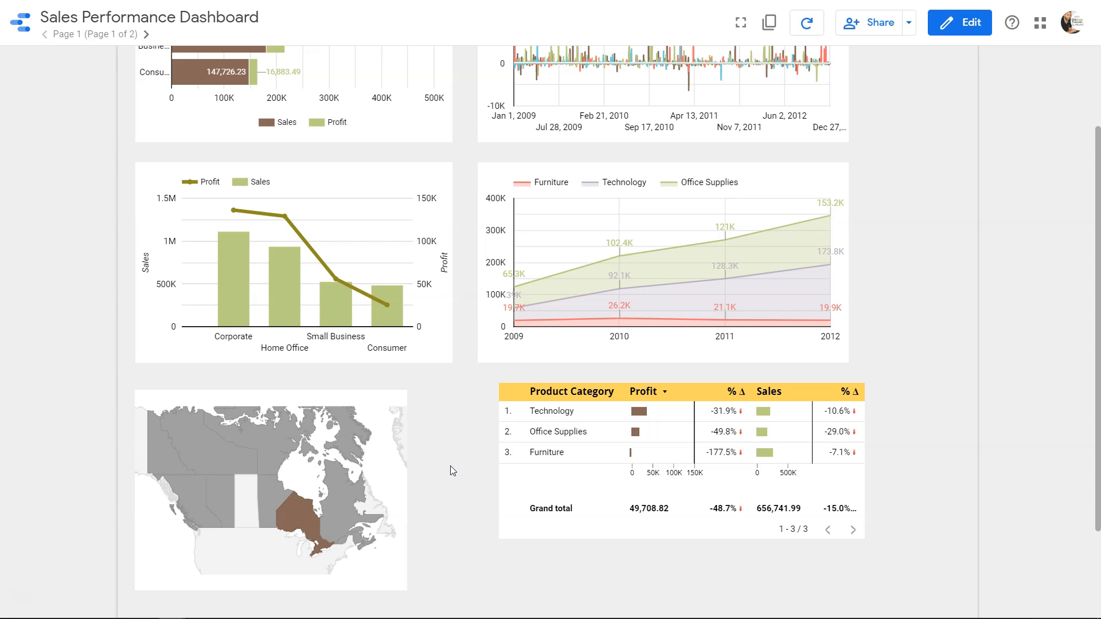
Reopen the report for editing and bring up the Canada map's filter and interaction settings
{"action": "left_click", "coordinate": [960, 22]}
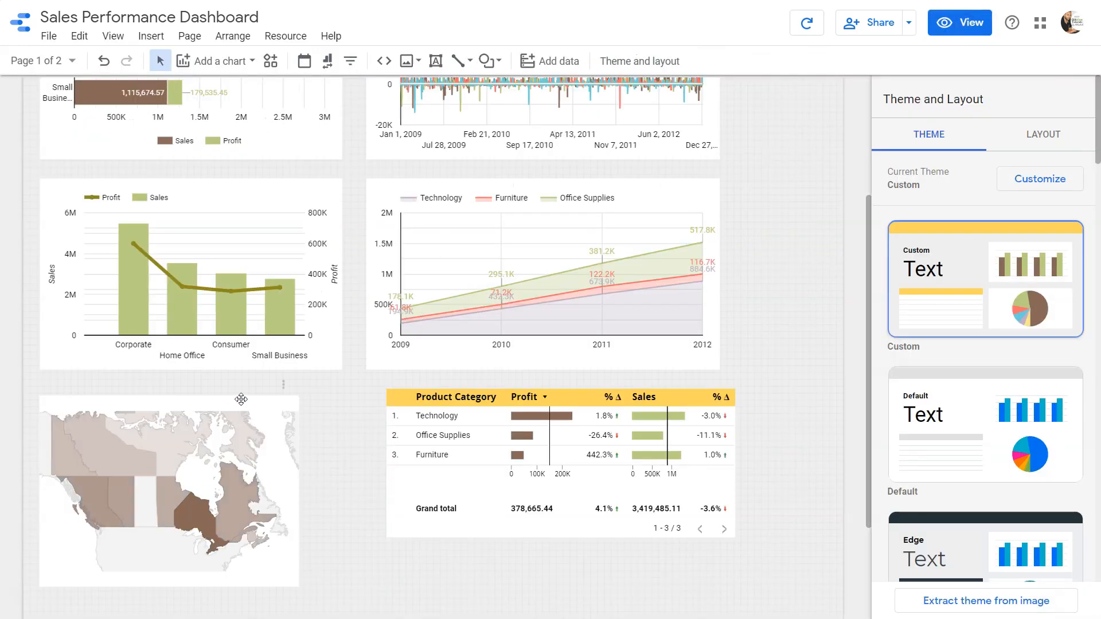
{"action": "left_click", "coordinate": [254, 409]}
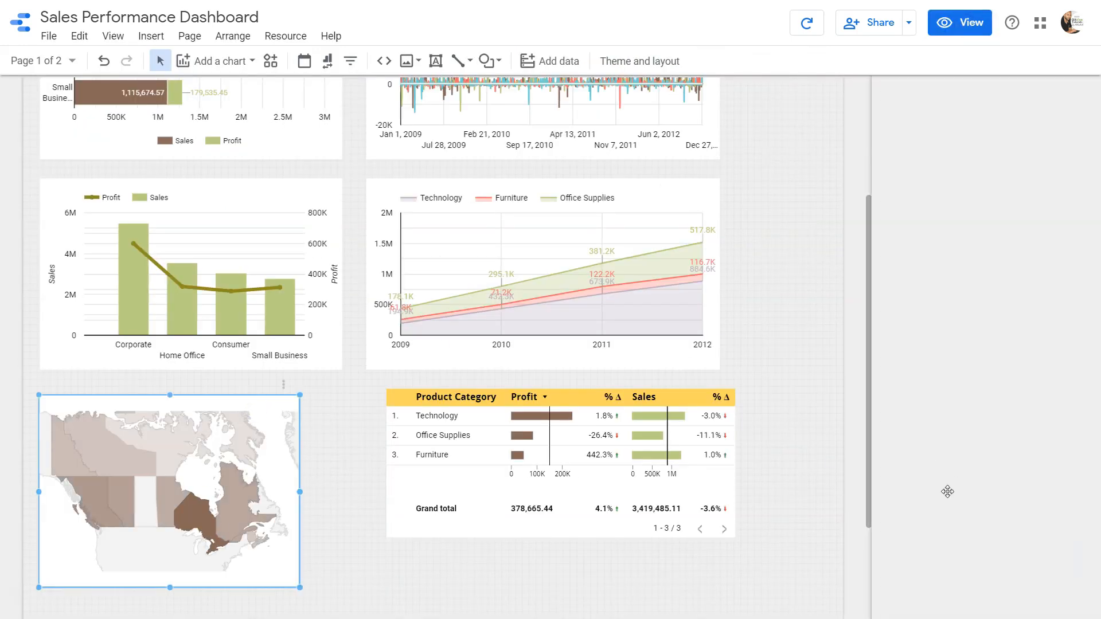
{"action": "scroll", "coordinate": [914, 487], "scroll_direction": "down", "scroll_amount": 3}
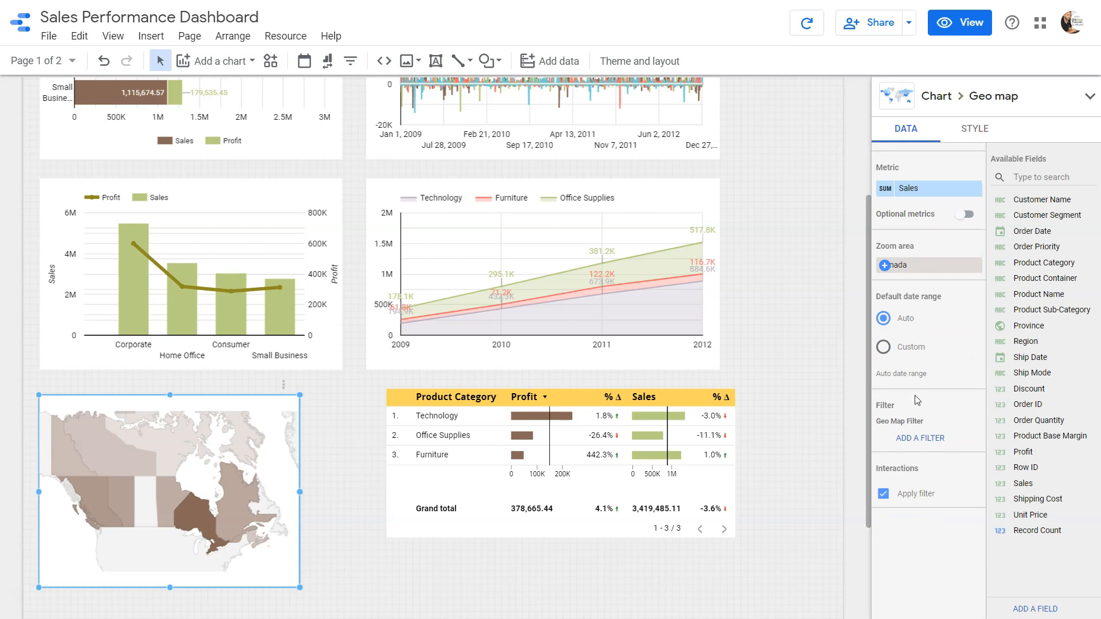